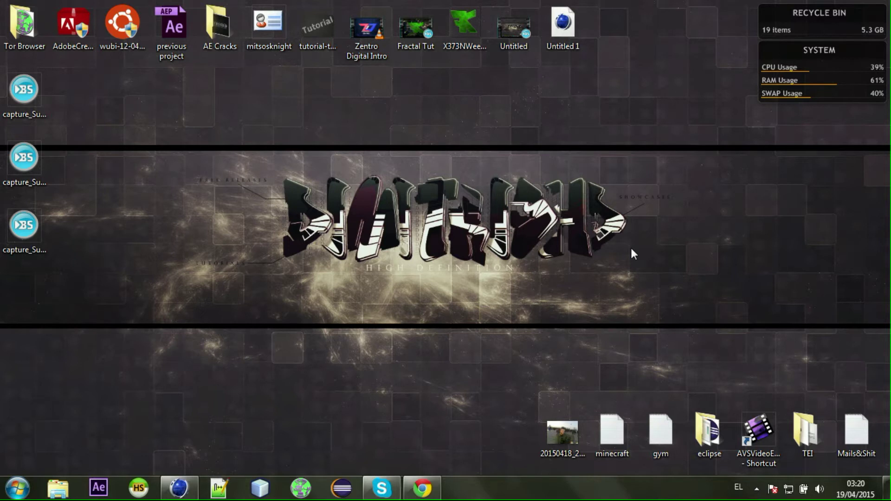
# Watch the Transform plugin preview video on its store page, then close the browser
pyautogui.click(430, 487)
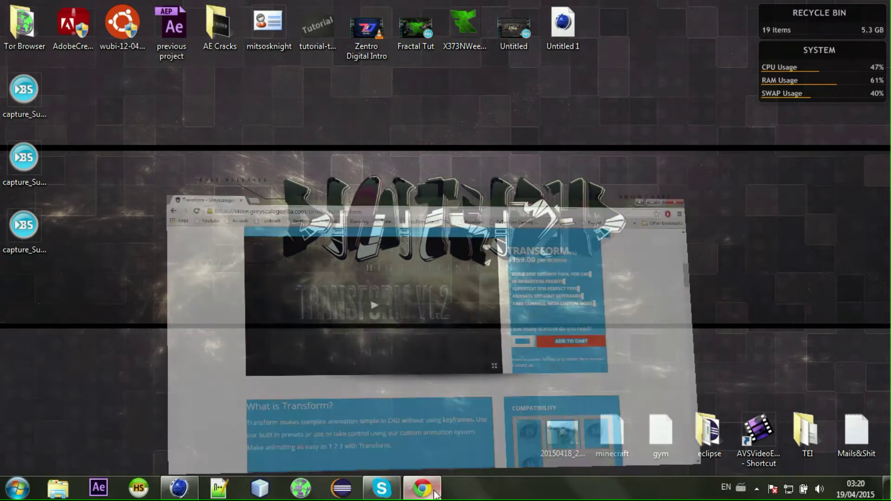
pyautogui.scroll(2, 450, 308)
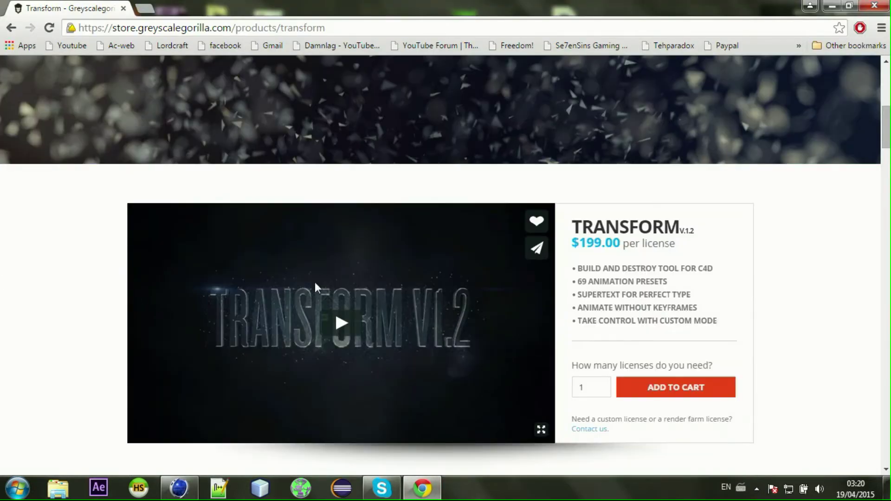
pyautogui.click(341, 324)
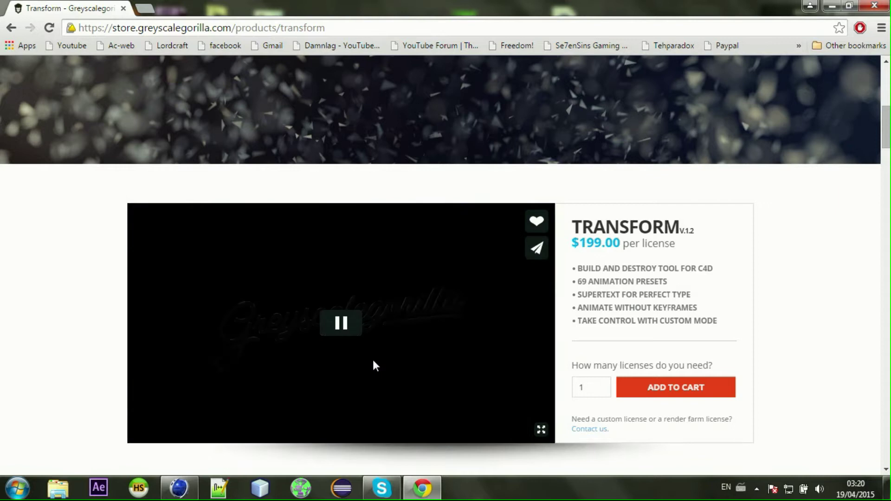
pyautogui.click(345, 327)
pyautogui.scroll(-1, 415, 376)
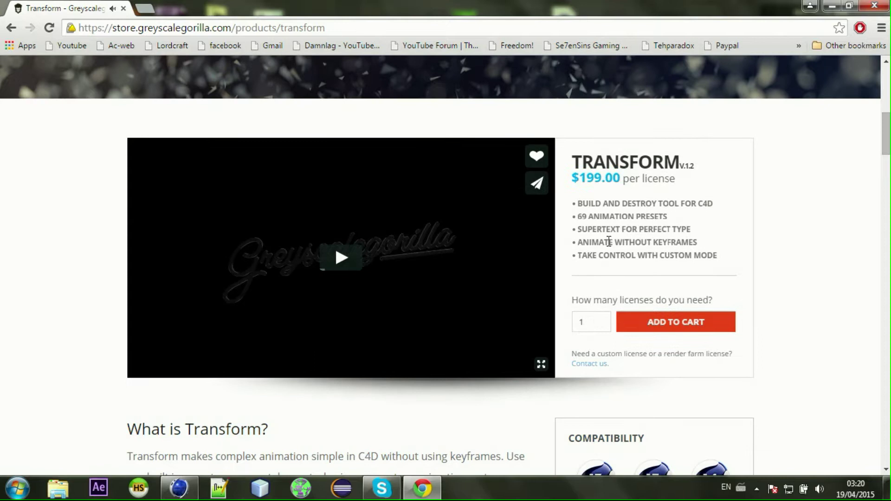
pyautogui.moveTo(633, 167); pyautogui.dragTo(669, 189)
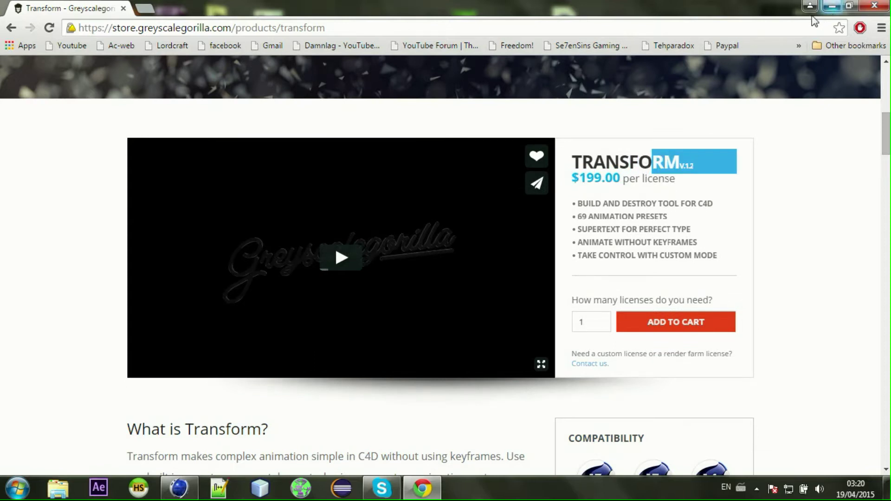
pyautogui.click(831, 5)
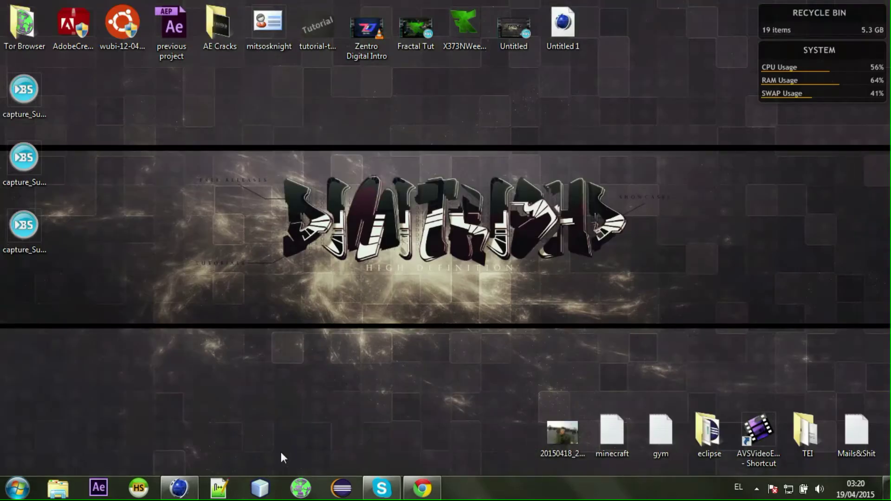
# Back in Cinema 4D, add a 3D MoText object from the MoGraph menu
pyautogui.click(177, 489)
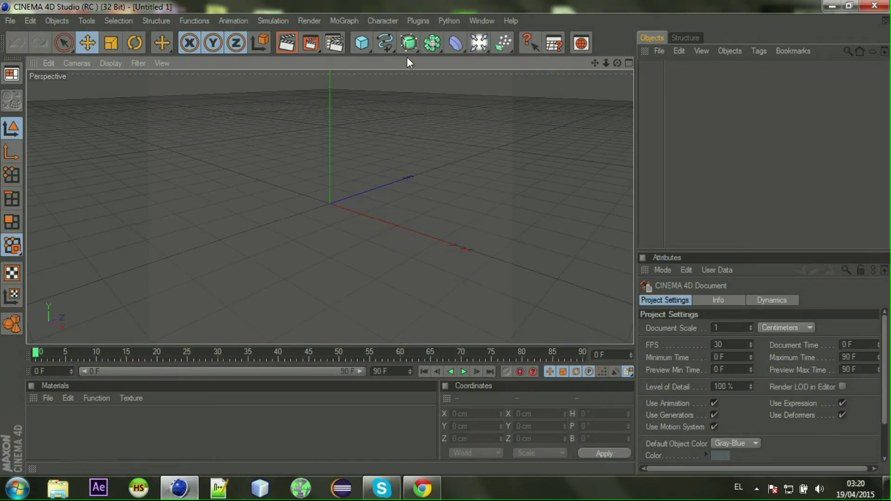
pyautogui.click(338, 21)
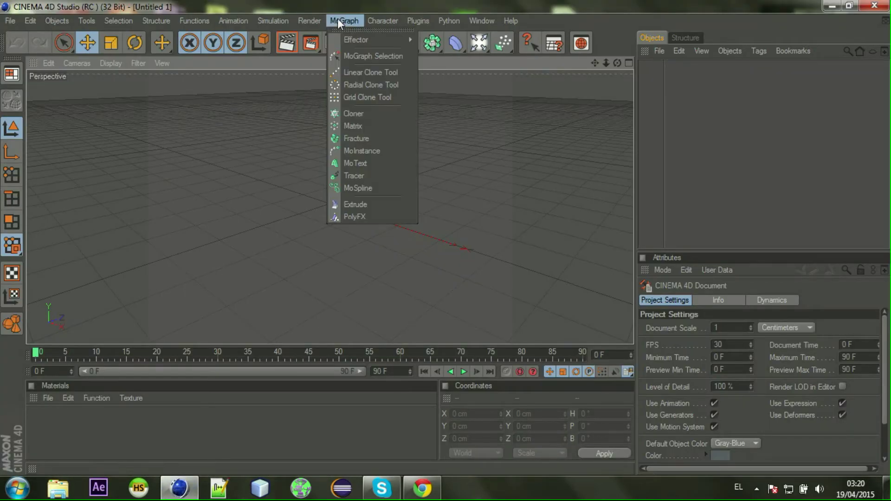
pyautogui.click(357, 35)
pyautogui.click(344, 18)
pyautogui.click(354, 34)
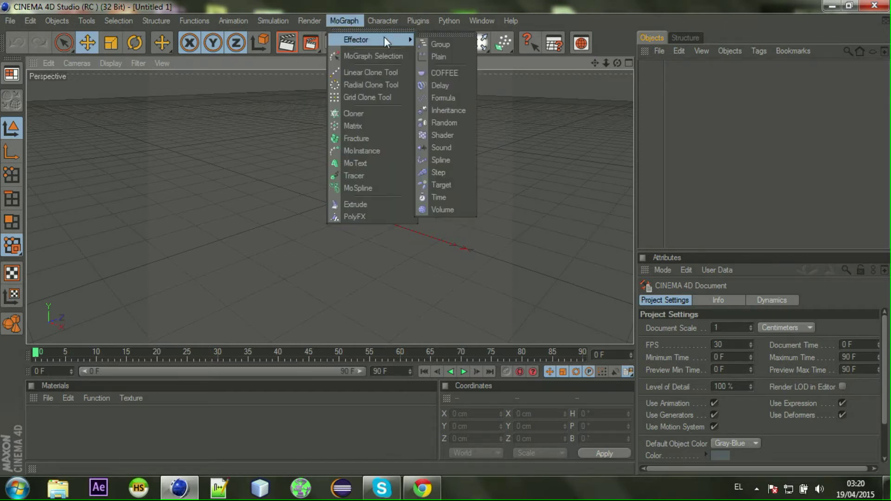
pyautogui.click(355, 164)
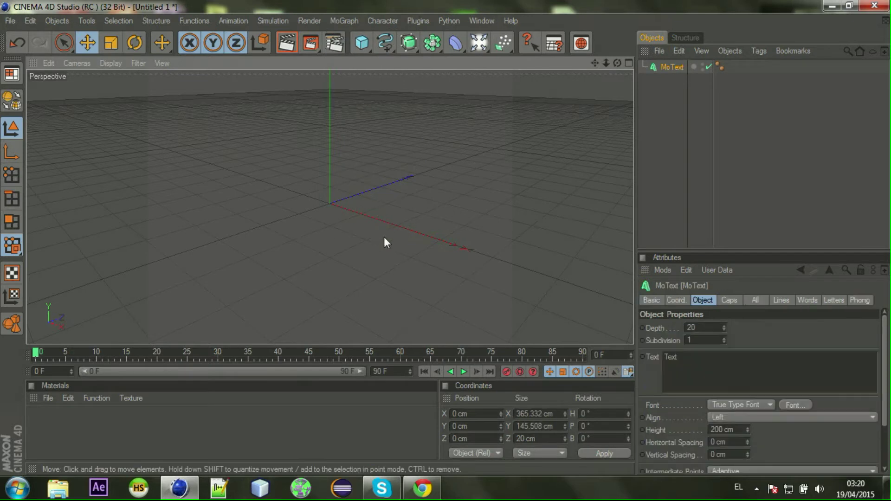
# Change the MoText text to 'Dimitris HD' and move it left and up
pyautogui.click(696, 369)
pyautogui.hotkey('alt', 'shift')
pyautogui.hotkey('ctrl', 'a')
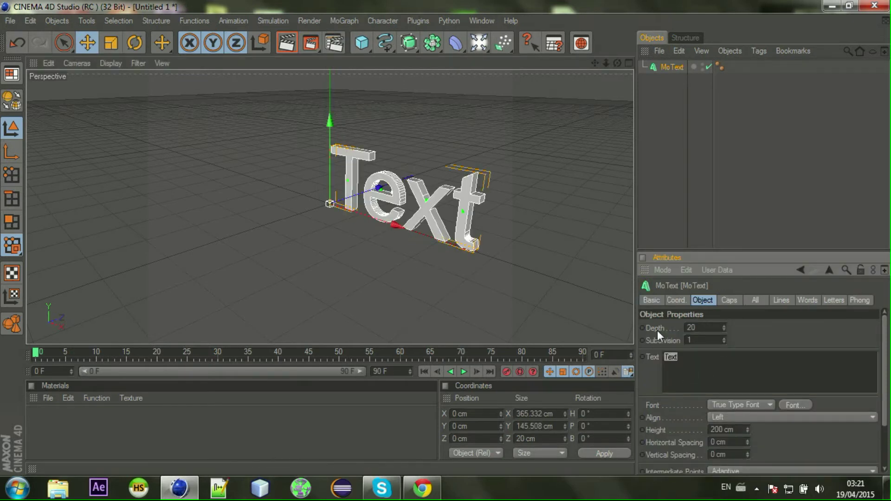
pyautogui.write('Dimitris HD')
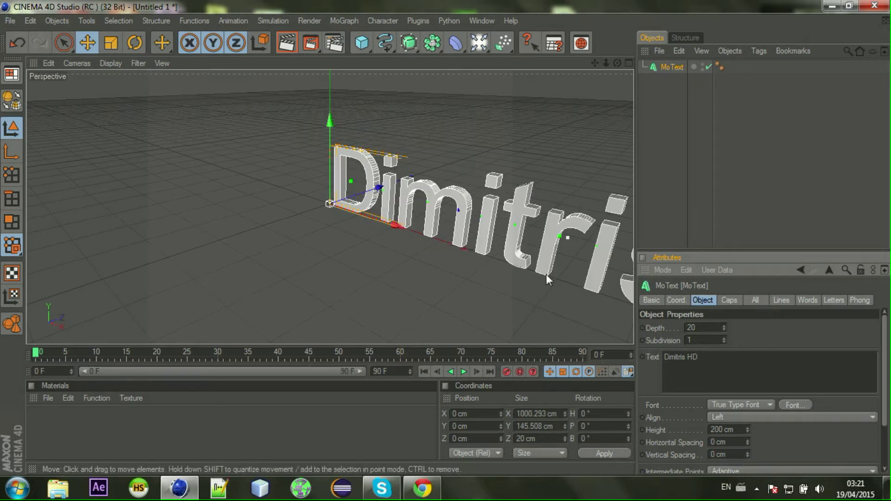
pyautogui.moveTo(386, 218); pyautogui.dragTo(329, 199)
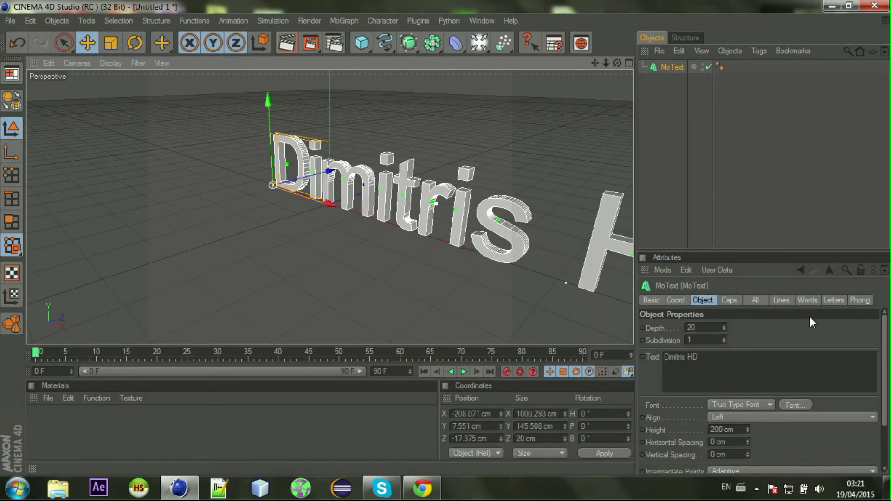
# Set Start and End caps to Fillet Cap with 3 steps and a 6 cm End radius
pyautogui.click(729, 300)
pyautogui.click(724, 328)
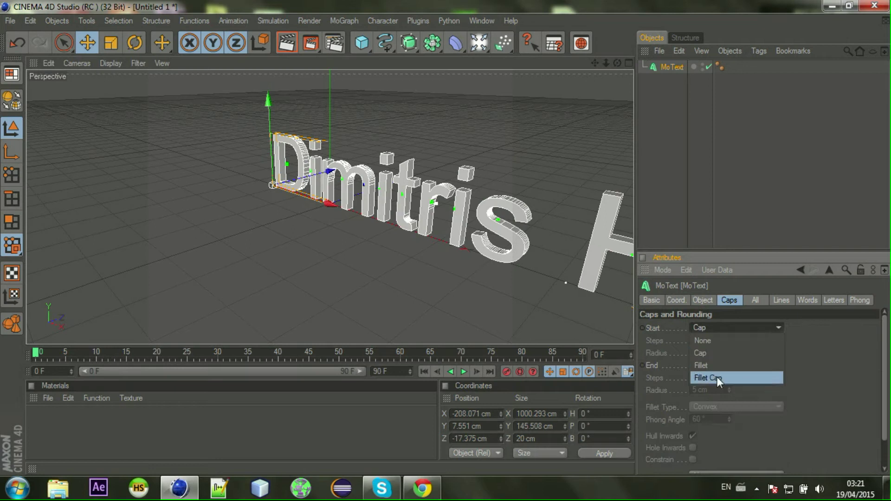
pyautogui.click(717, 376)
pyautogui.click(728, 338)
pyautogui.click(724, 365)
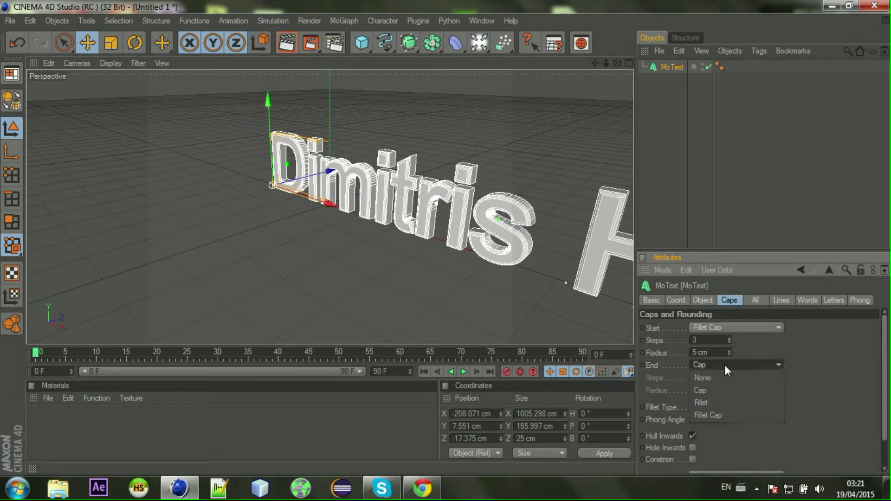
pyautogui.click(724, 414)
pyautogui.click(729, 375)
pyautogui.click(729, 375)
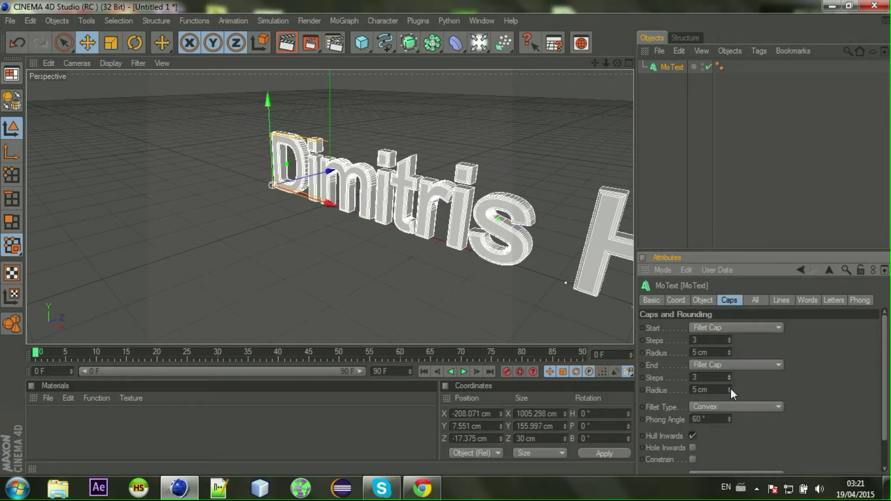
# Orbit to a front view, reselect the MoText and bring up the installed plugins list
pyautogui.moveTo(323, 211)
pyautogui.keyDown('alt'); pyautogui.mouseDown()
pyautogui.moveTo(308, 295)
pyautogui.moveTo(337, 289)
pyautogui.mouseUp(); pyautogui.keyUp('alt')
pyautogui.click(309, 294)
pyautogui.scroll(-2, 336, 289)
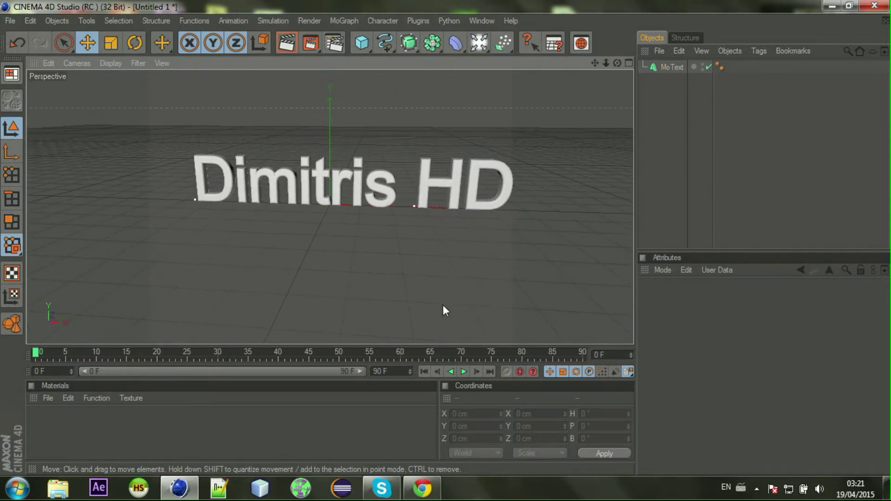
pyautogui.click(666, 66)
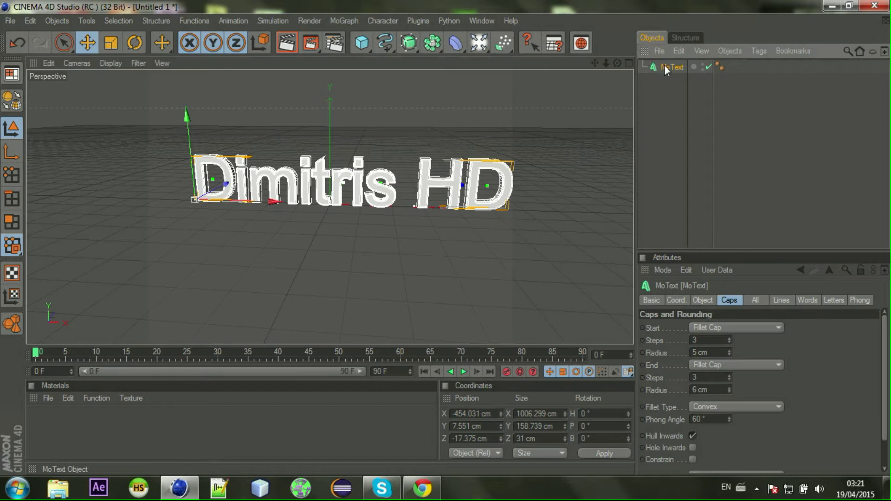
pyautogui.click(418, 21)
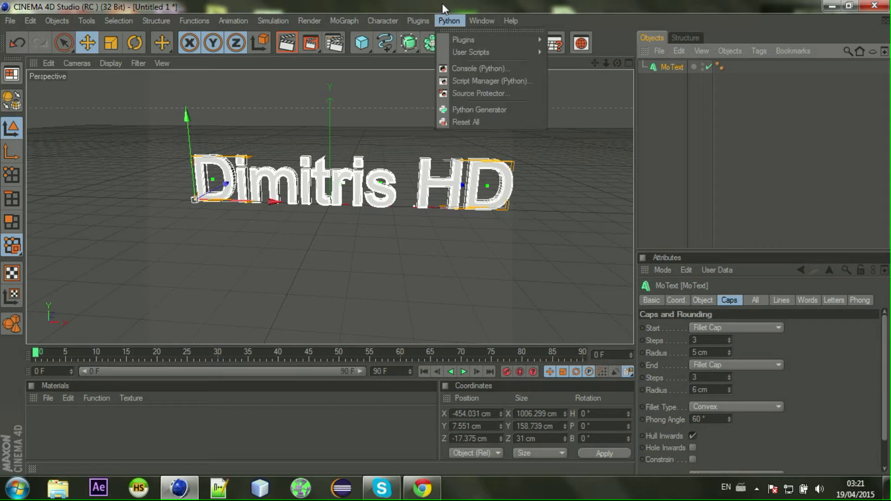
pyautogui.moveTo(463, 39)
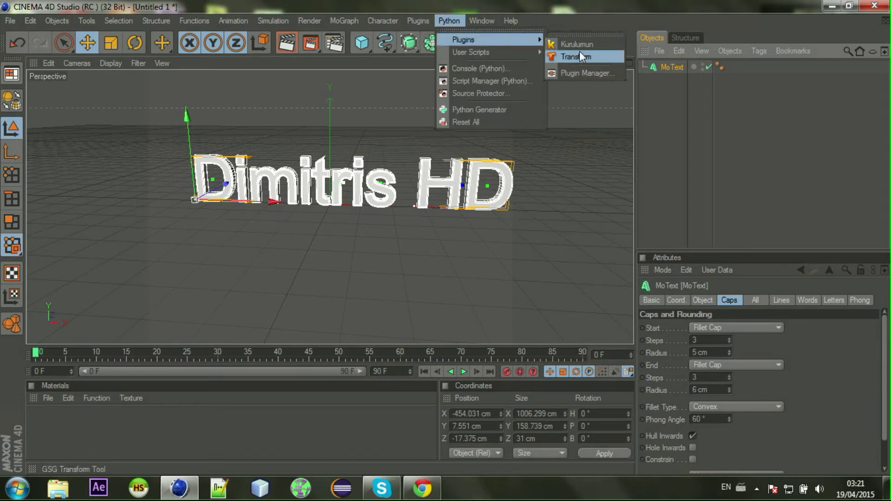
# Add the Transform plugin object and enlarge the Attributes Manager to view its coordinates
pyautogui.click(577, 57)
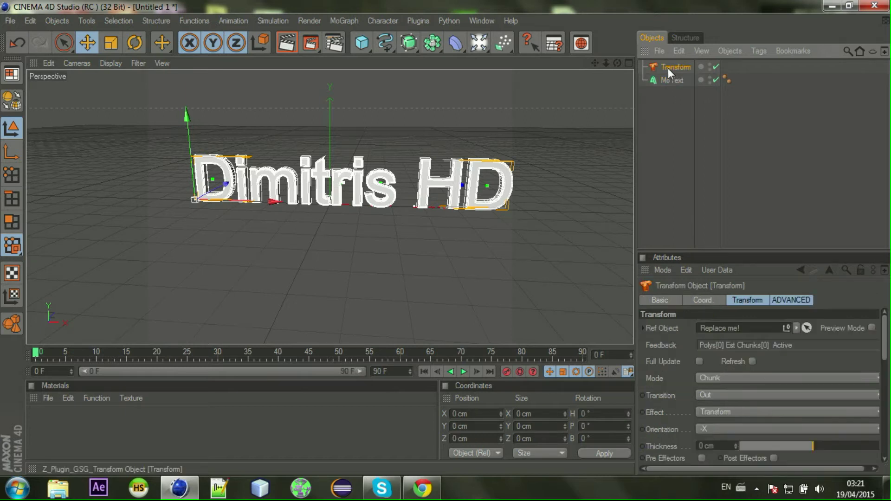
pyautogui.click(668, 68)
pyautogui.moveTo(701, 252); pyautogui.dragTo(696, 173)
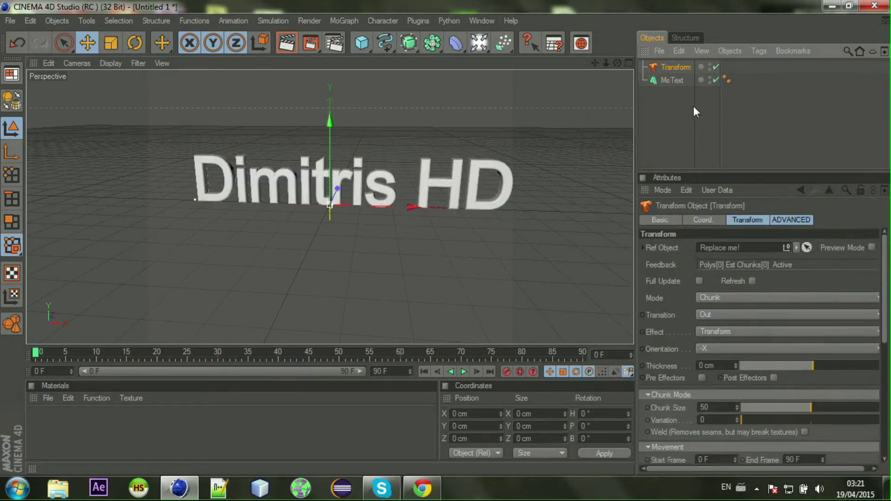
pyautogui.click(703, 220)
# Check the MoText's settings, then reselect Transform and show its Transform tab
pyautogui.moveTo(669, 80); pyautogui.dragTo(673, 121)
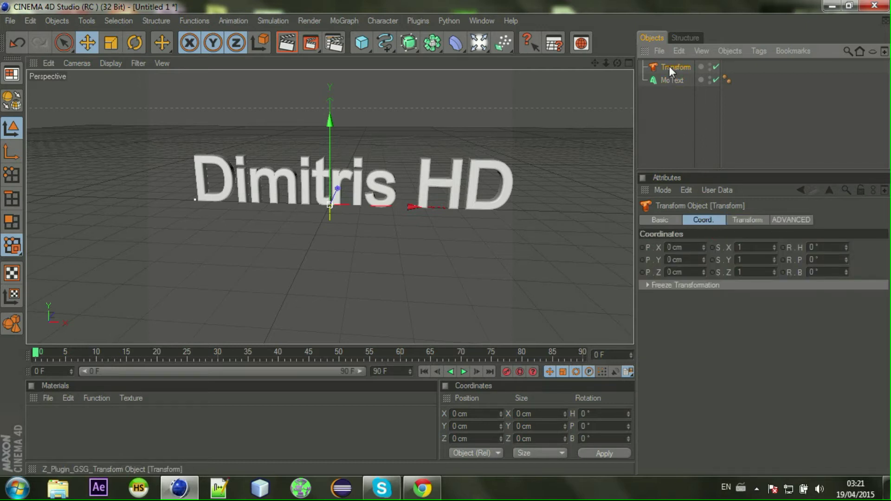
pyautogui.click(674, 83)
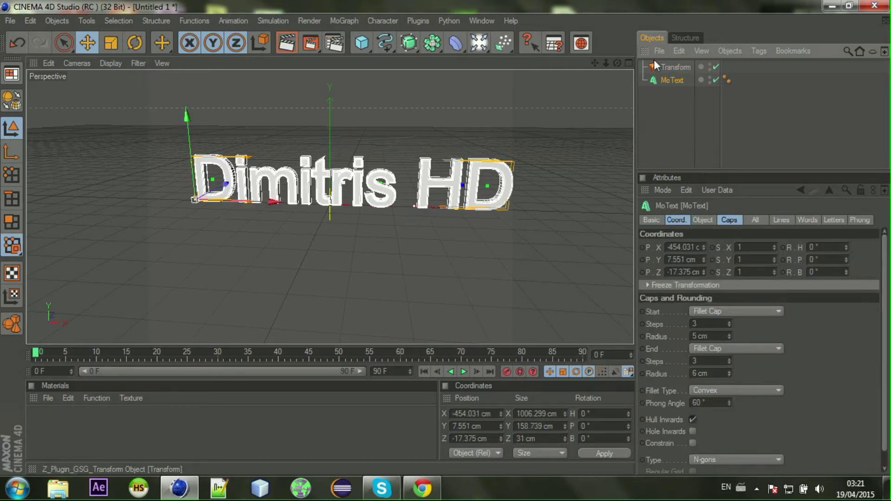
pyautogui.click(661, 67)
pyautogui.click(671, 221)
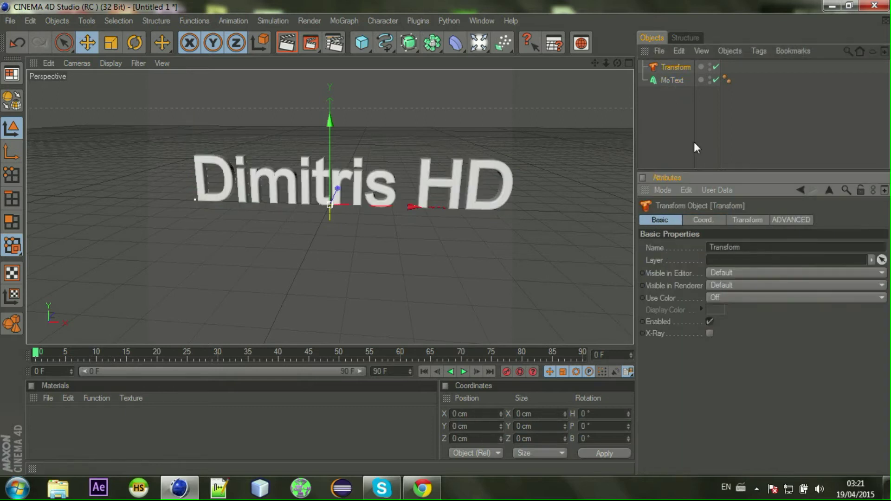
pyautogui.click(744, 220)
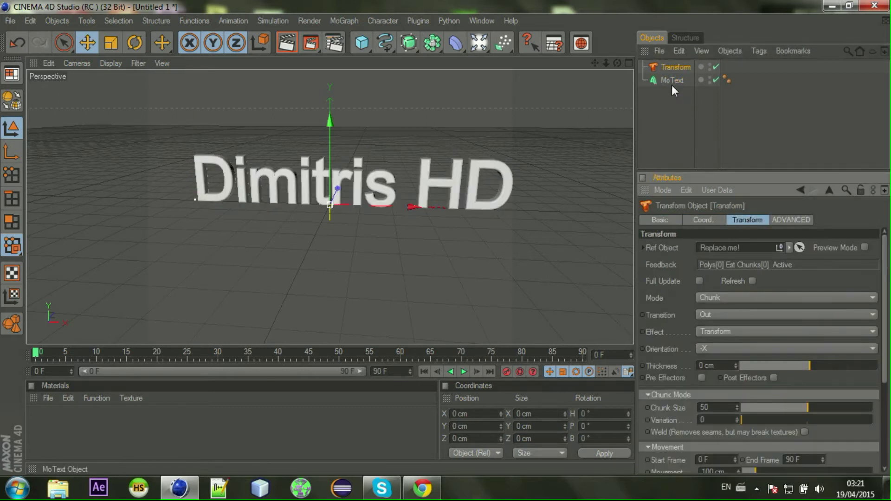
# Link the MoText as the Ref Object and set Mode to Existing Parts
pyautogui.moveTo(672, 82); pyautogui.dragTo(719, 255)
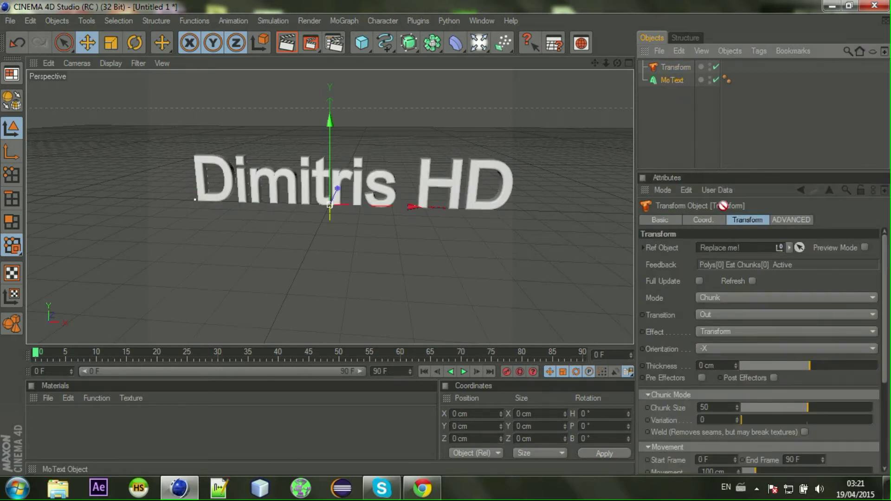
pyautogui.click(751, 280)
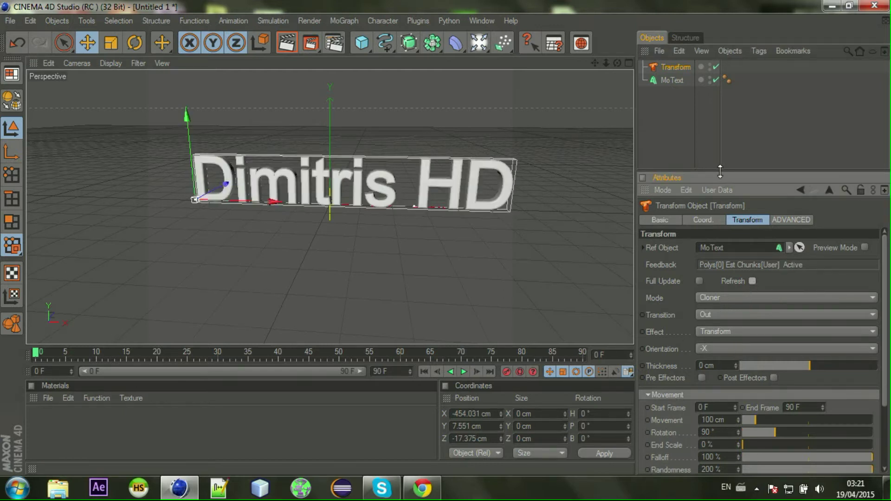
pyautogui.moveTo(720, 172); pyautogui.dragTo(719, 121)
pyautogui.click(754, 246)
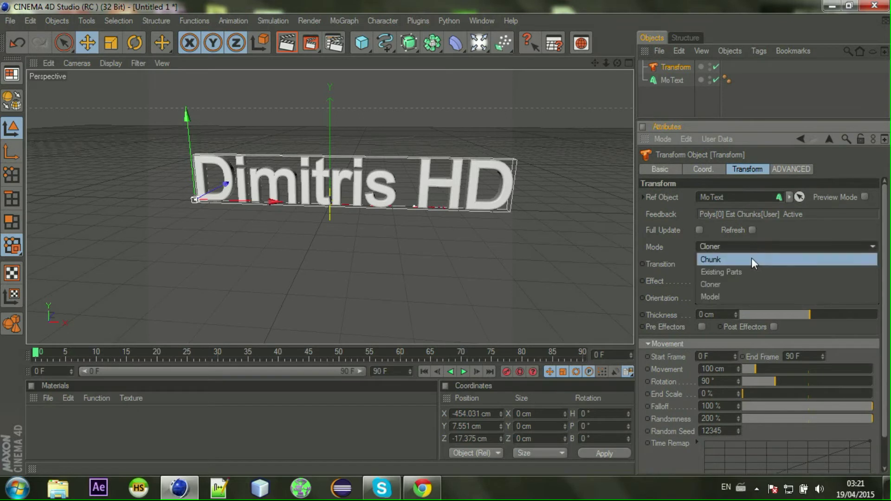
pyautogui.click(748, 259)
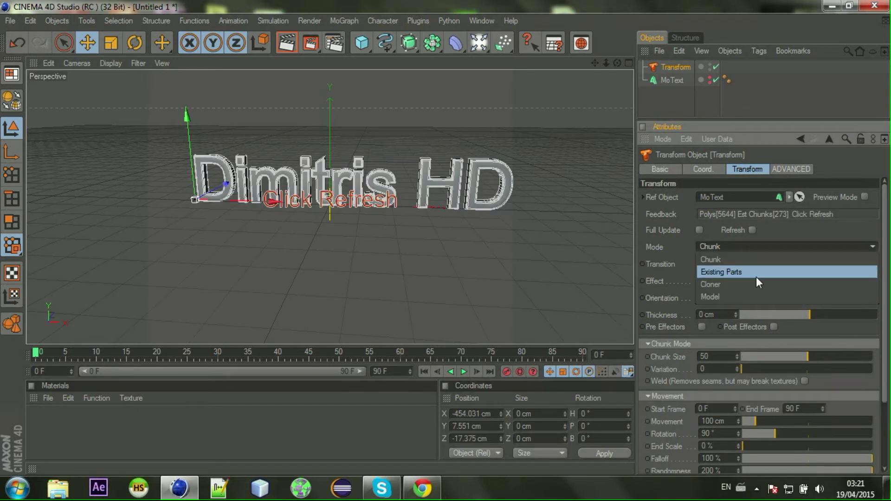
pyautogui.click(756, 277)
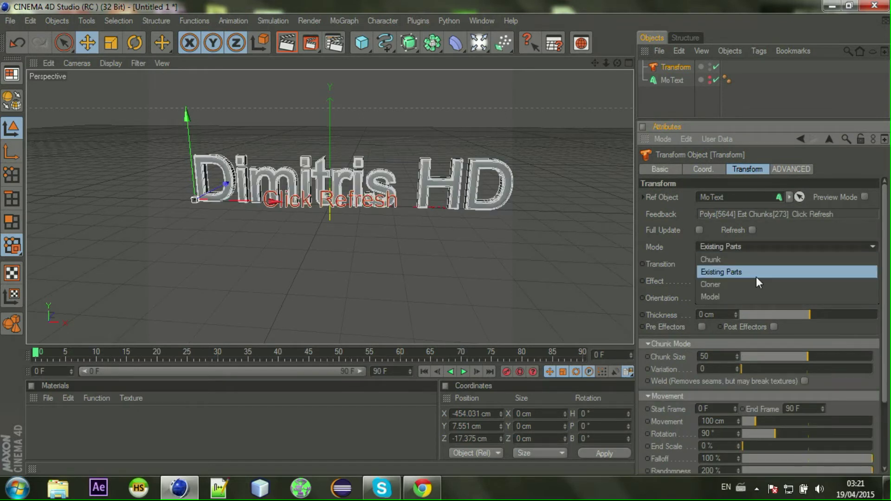
# Refresh the Transform, scrub partway through the timeline and test-render the frame
pyautogui.click(749, 232)
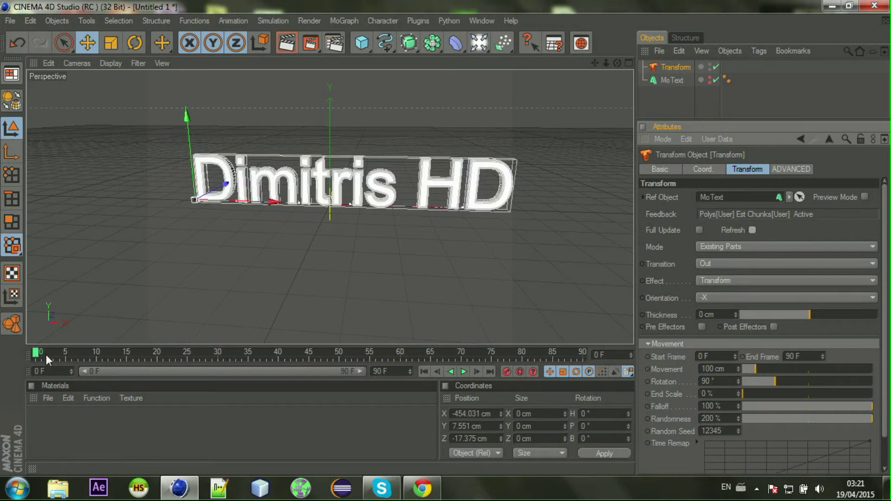
pyautogui.moveTo(46, 354); pyautogui.dragTo(265, 351)
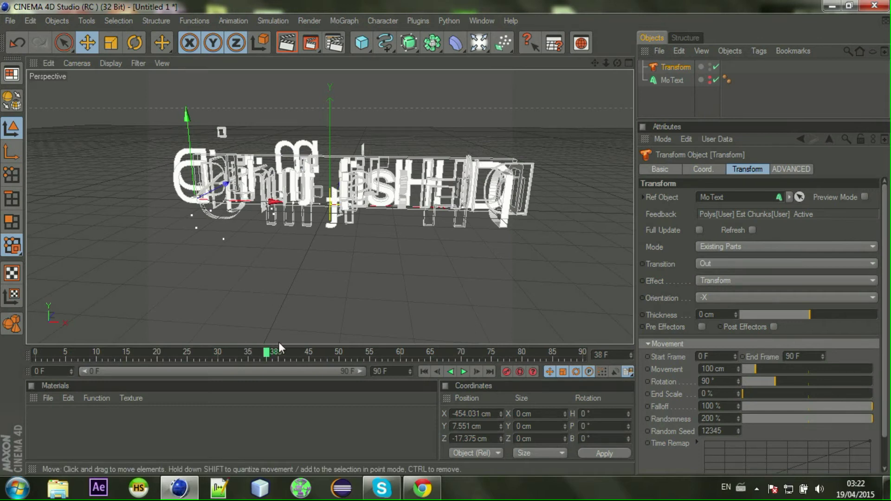
pyautogui.click(288, 43)
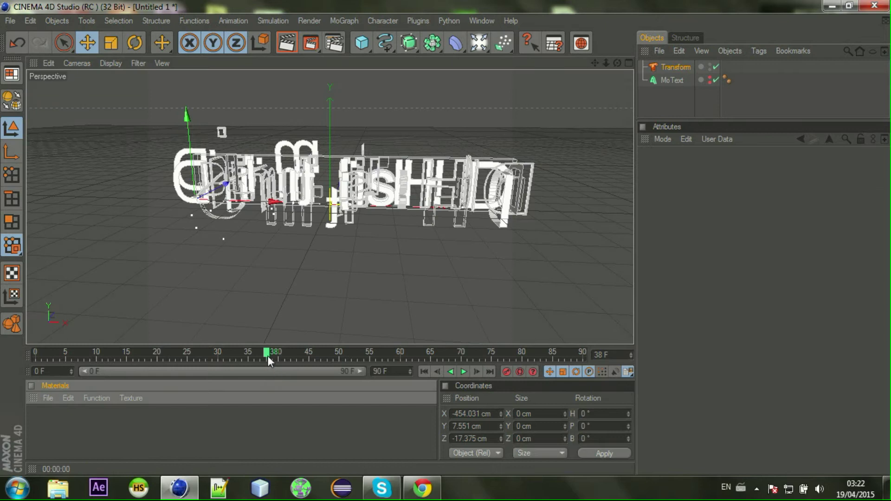
# Set Transition to In (Reverse) and scrub to check the text assembling
pyautogui.click(681, 68)
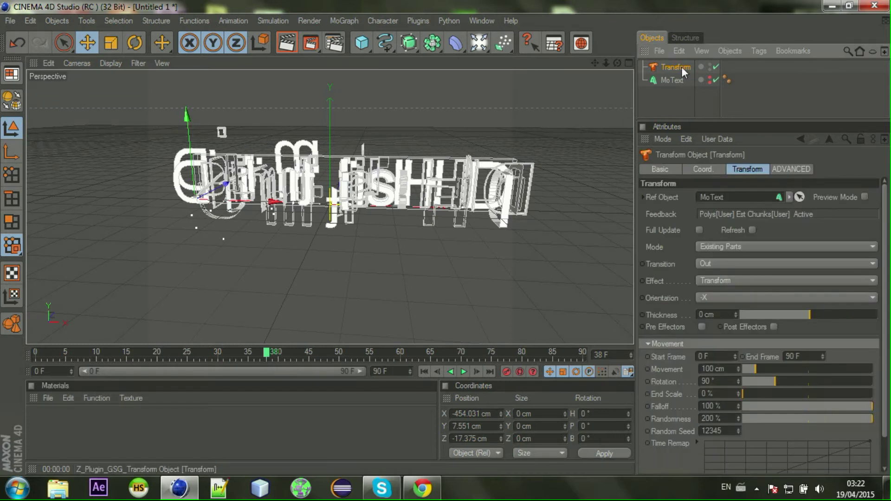
pyautogui.click(788, 264)
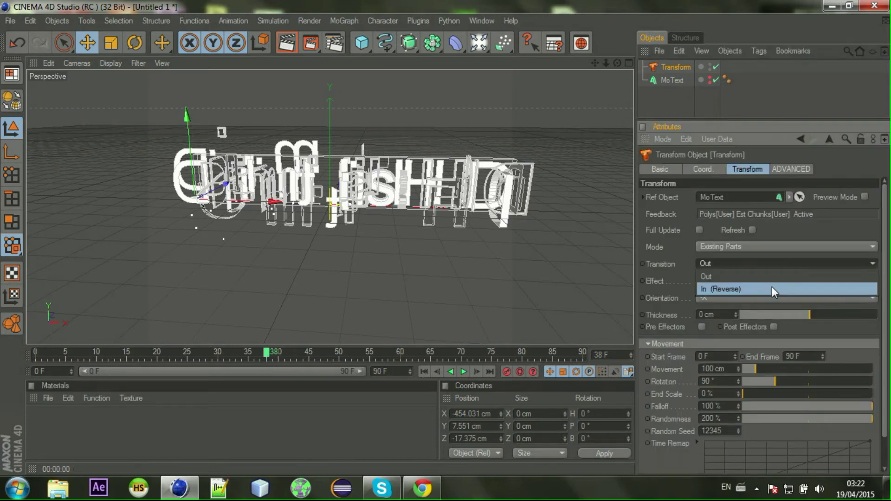
pyautogui.click(772, 286)
pyautogui.moveTo(264, 360)
pyautogui.mouseDown()
pyautogui.moveTo(96, 357)
pyautogui.moveTo(328, 341)
pyautogui.moveTo(574, 350)
pyautogui.mouseUp()
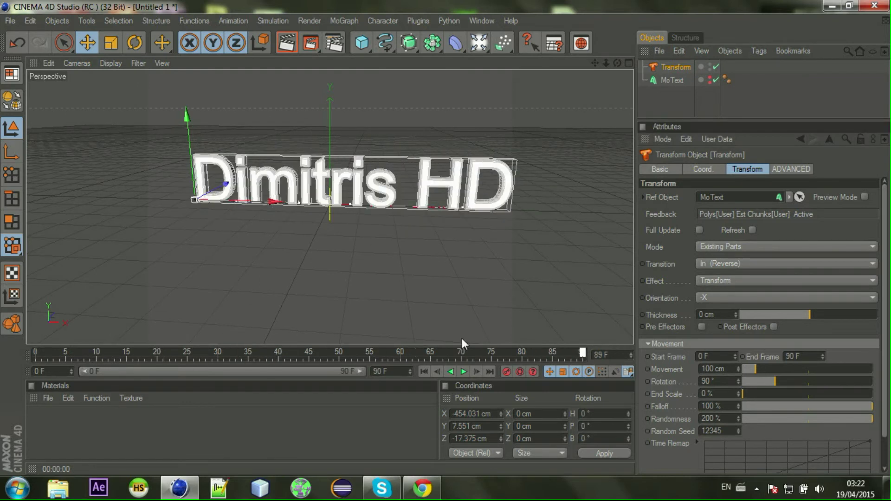
pyautogui.click(308, 351)
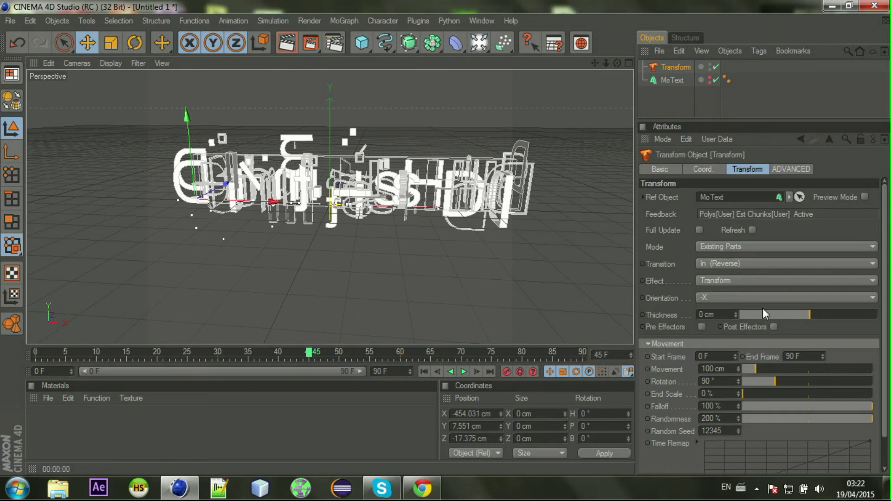
# Set Orientation to -Z and scrub forward to watch the reassembly
pyautogui.click(742, 299)
pyautogui.click(727, 372)
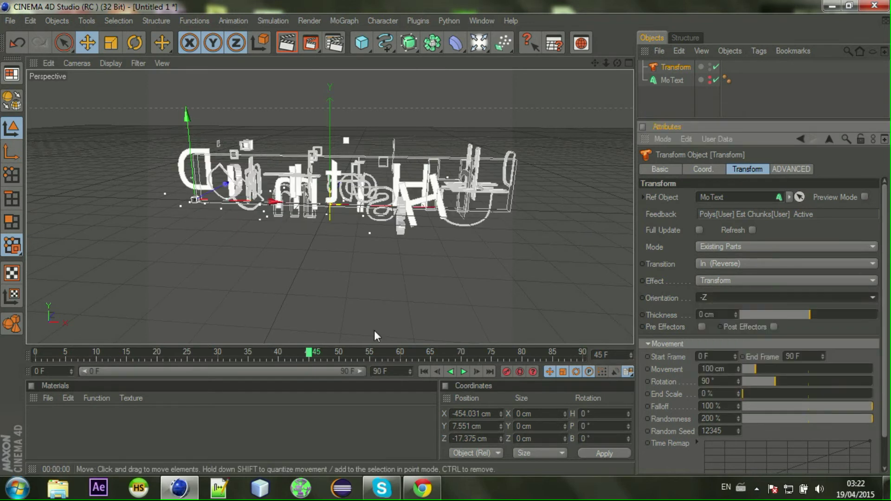
pyautogui.moveTo(313, 355); pyautogui.dragTo(410, 352)
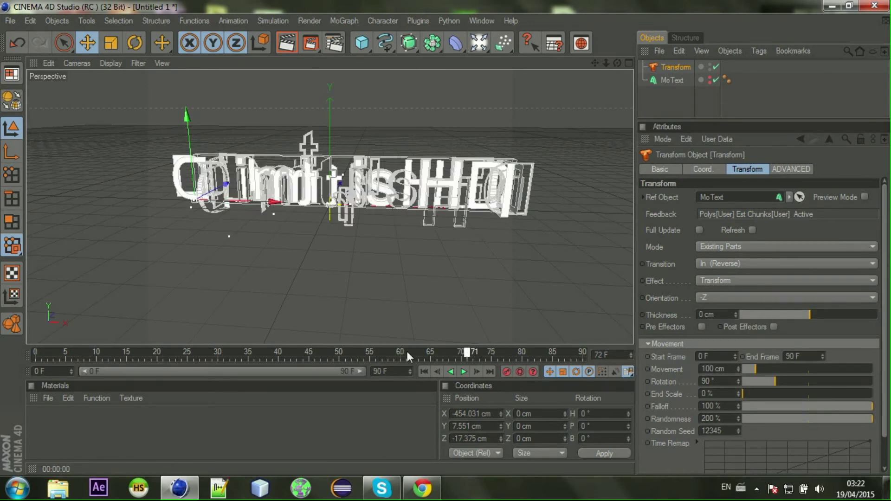
# Choose the Hurricane effect preset, scrub to mid-animation and render frame 40
pyautogui.click(740, 282)
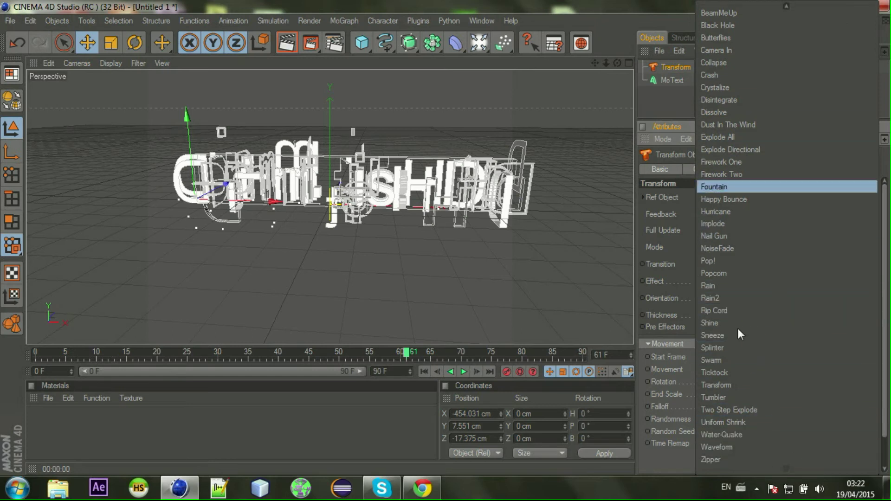
pyautogui.click(718, 212)
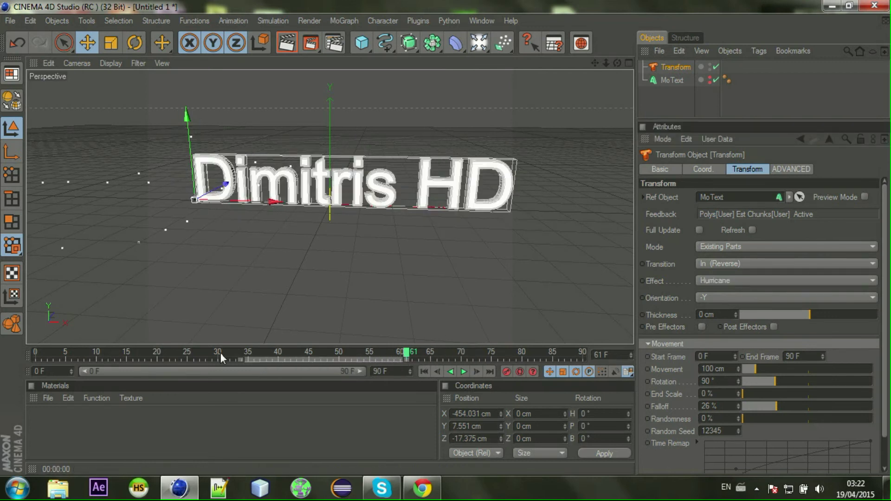
pyautogui.moveTo(407, 351)
pyautogui.mouseDown()
pyautogui.moveTo(340, 342)
pyautogui.moveTo(279, 351)
pyautogui.mouseUp()
pyautogui.click(285, 43)
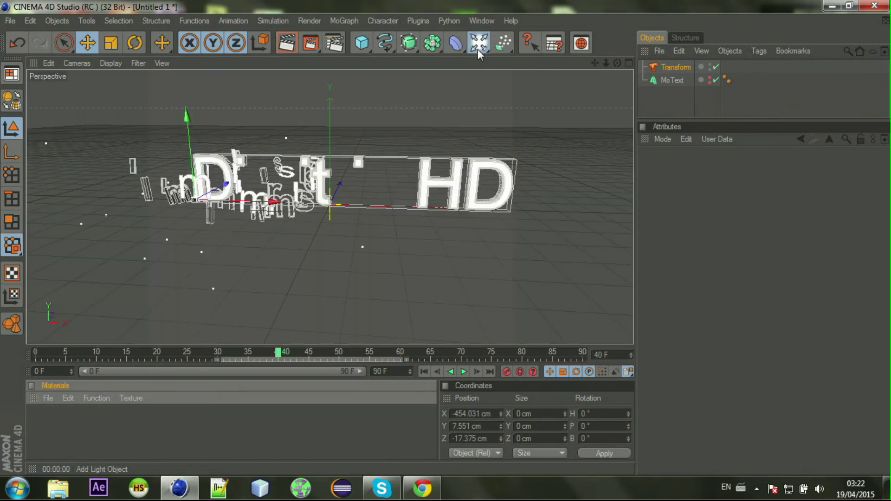
# Add a Floor and a Light, raise the light to about 429 cm Y, and render
pyautogui.moveTo(477, 50); pyautogui.dragTo(590, 144)
pyautogui.click(475, 45)
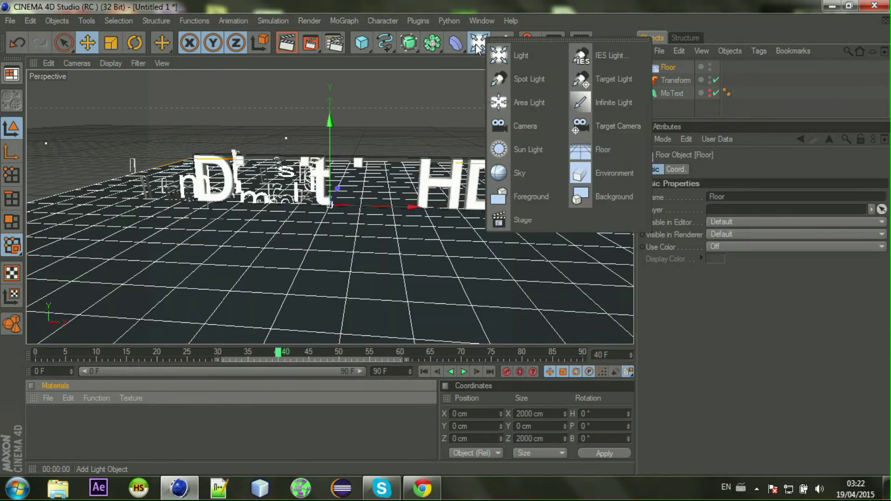
pyautogui.click(511, 60)
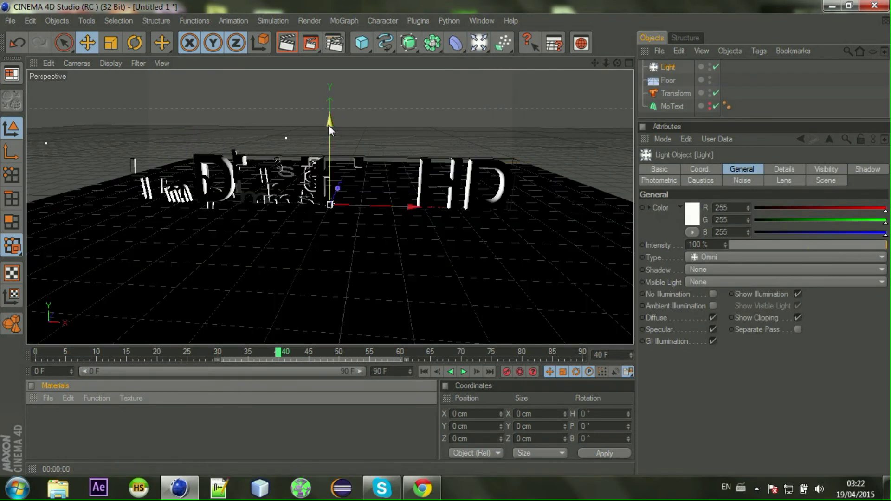
pyautogui.moveTo(329, 124); pyautogui.dragTo(329, 69)
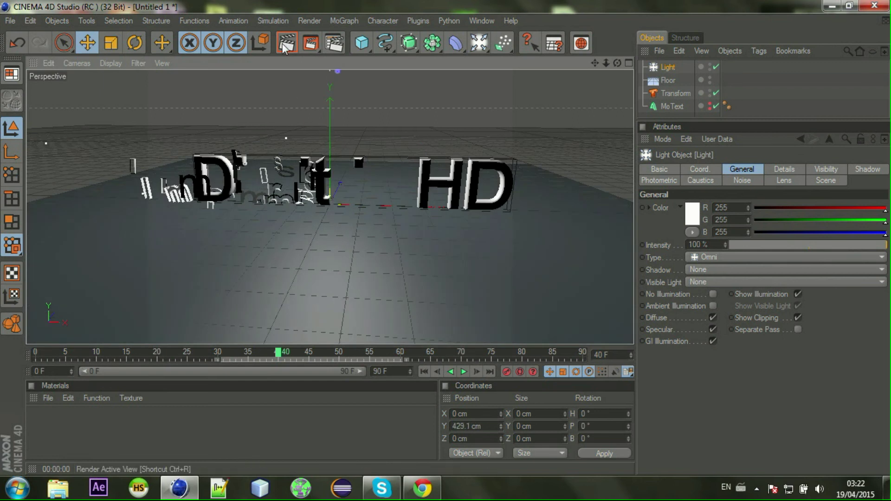
pyautogui.click(284, 47)
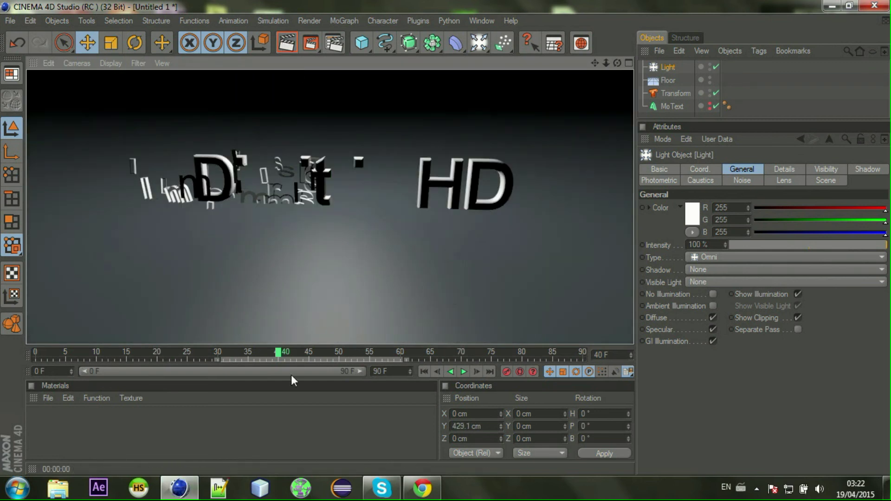
pyautogui.click(283, 426)
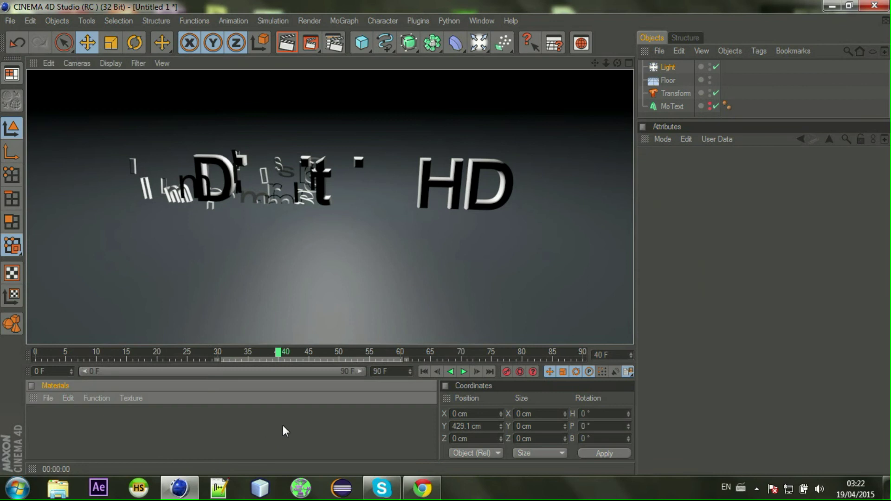
# On the Transform object, set Thickness to -4 cm and Falloff to 46%
pyautogui.click(660, 95)
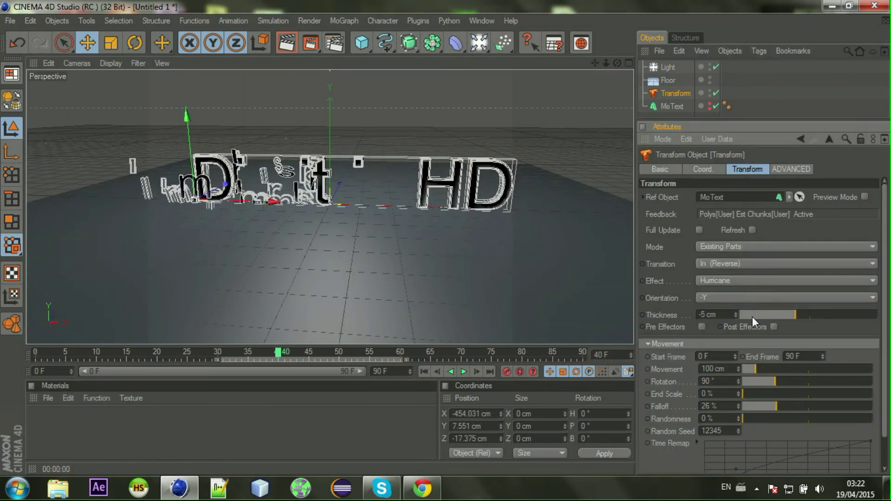
pyautogui.moveTo(808, 315); pyautogui.dragTo(797, 314)
pyautogui.scroll(-1, 885, 248)
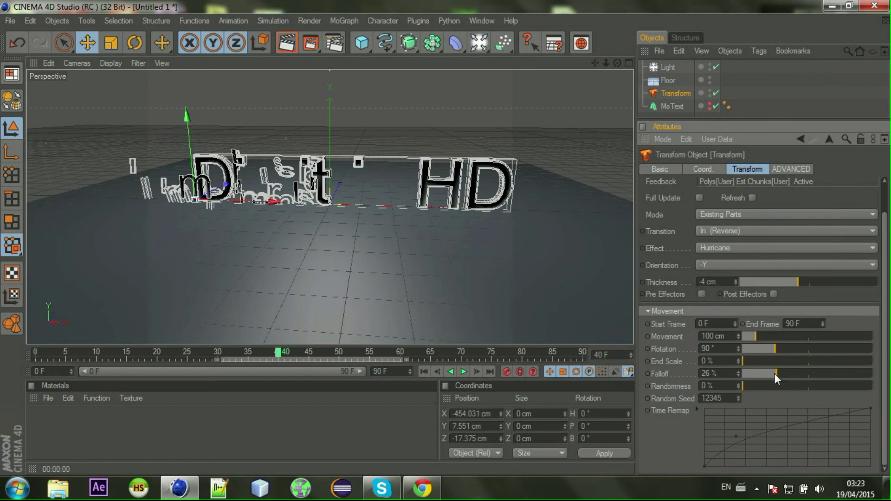
pyautogui.moveTo(774, 374); pyautogui.dragTo(802, 378)
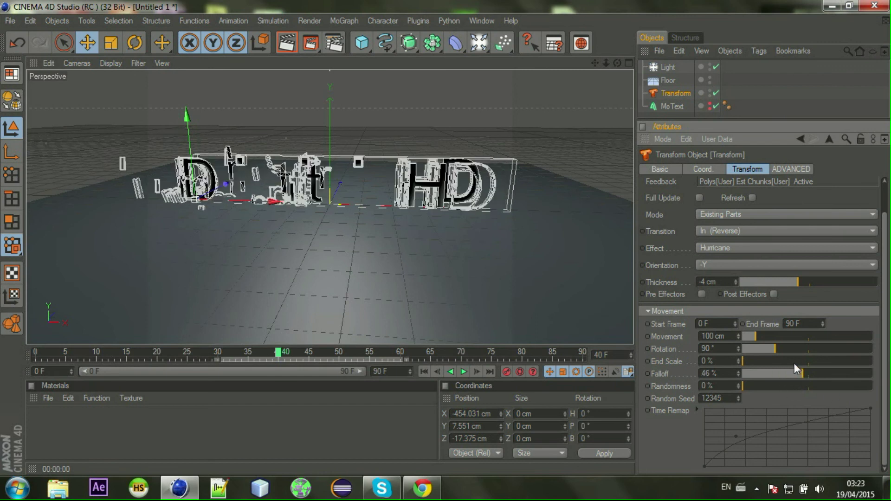
pyautogui.scroll(1, 686, 317)
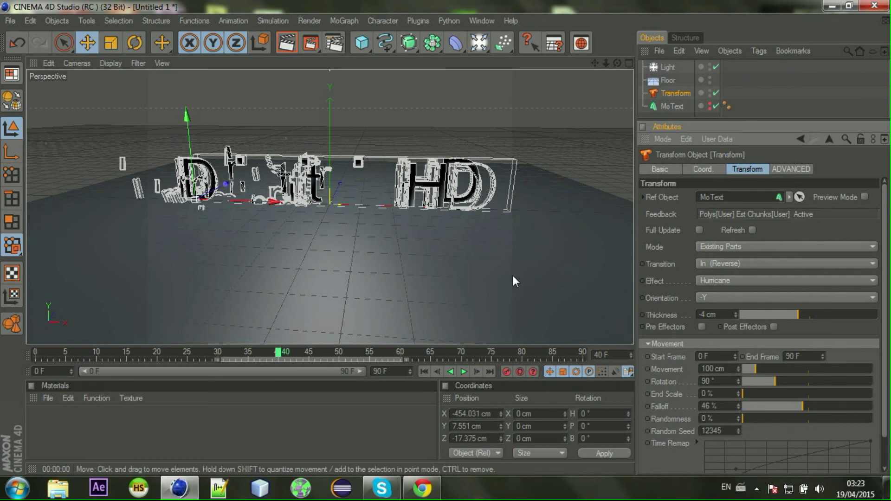
pyautogui.moveTo(280, 355); pyautogui.dragTo(178, 356)
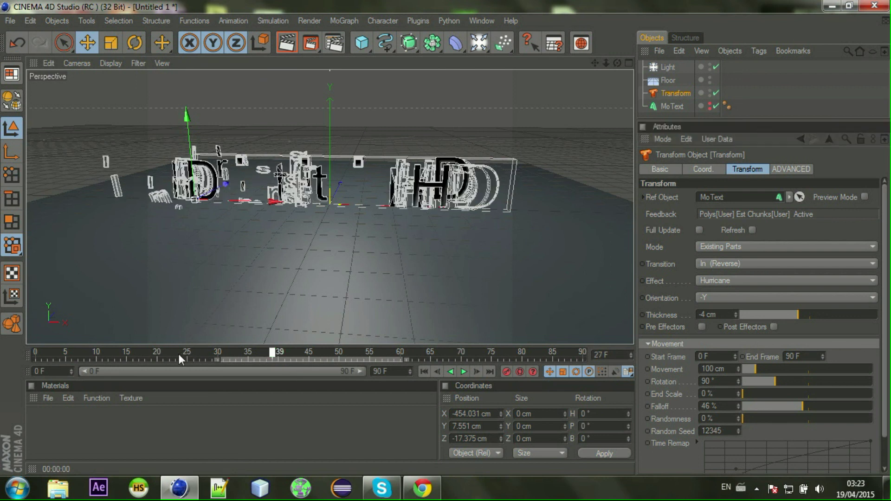